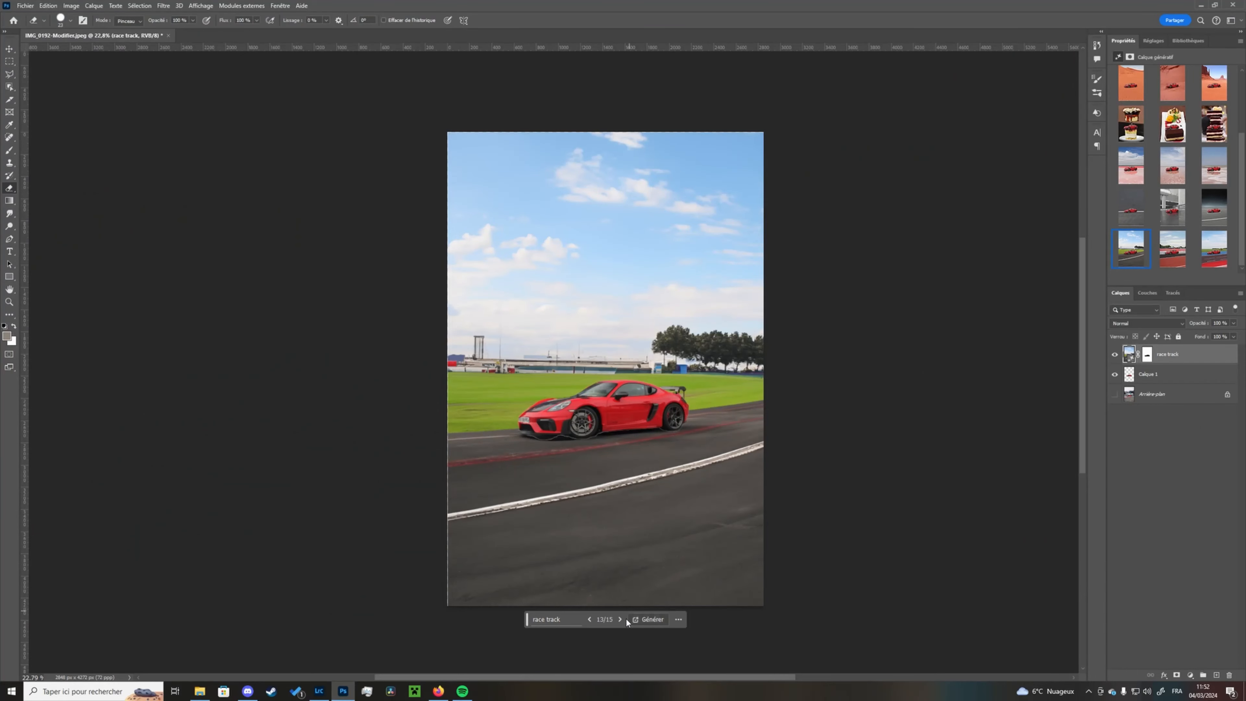
- Cycle through the generative fill variations for the car's background, including race track, road and dessert results
click(621, 619)
click(621, 619)
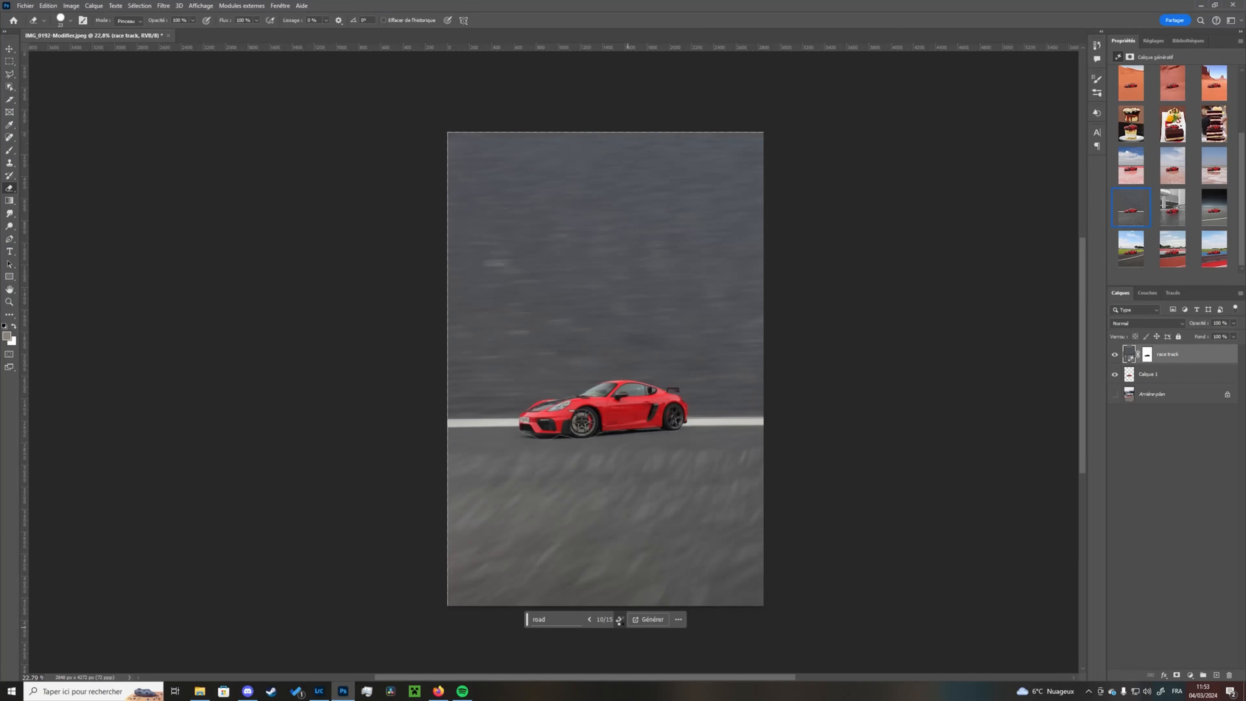
click(620, 619)
click(620, 619)
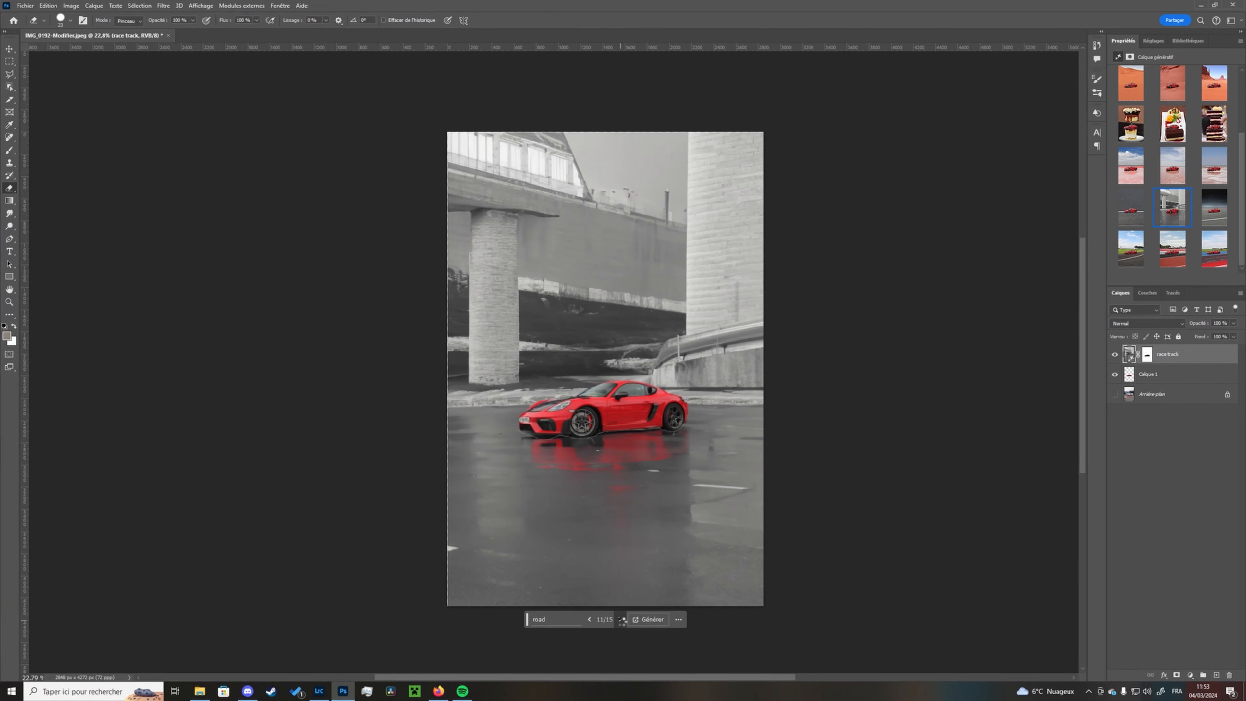
click(1131, 175)
click(620, 620)
click(620, 620)
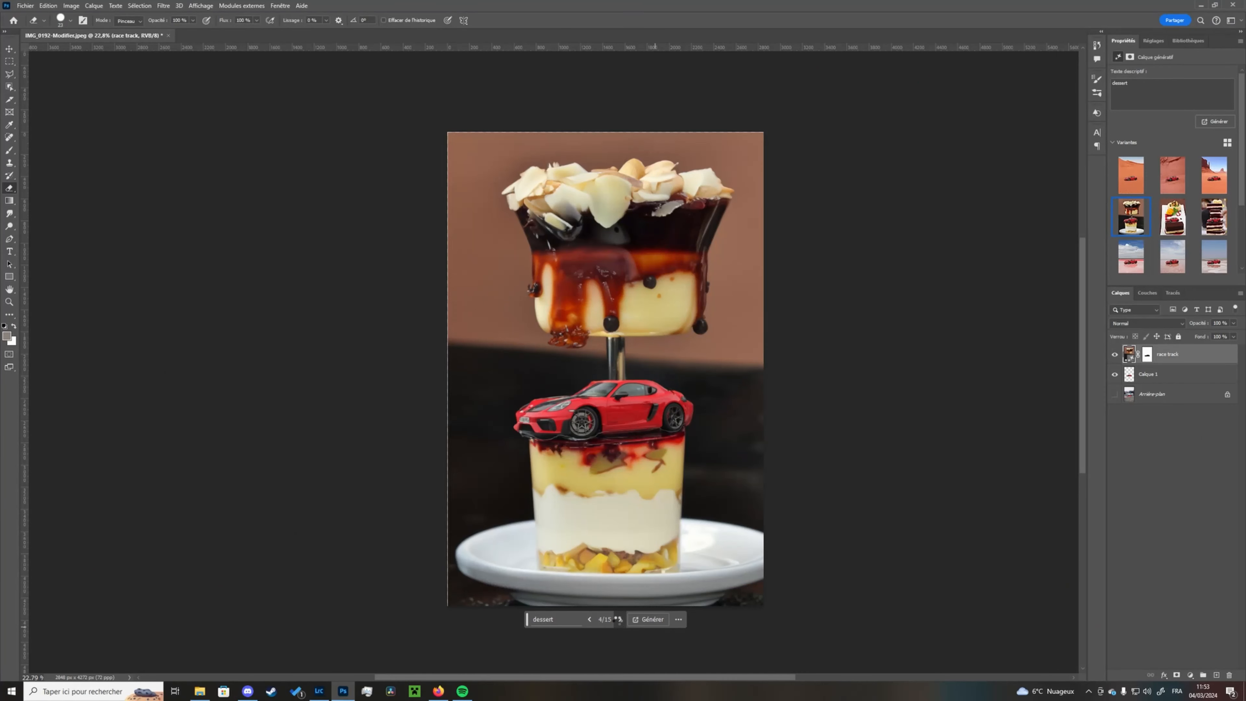
click(619, 620)
click(619, 619)
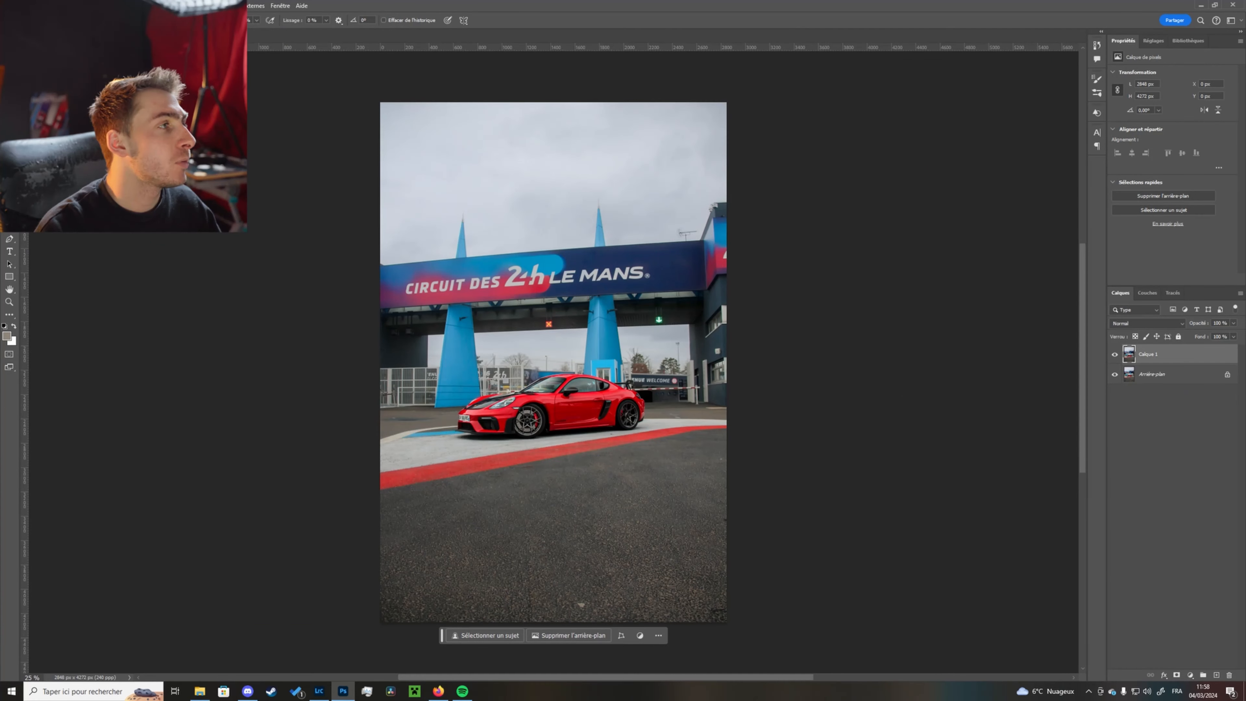
- Open Sky Replacement on the Le Mans photo and browse the Ciels bleus sky presets
click(46, 6)
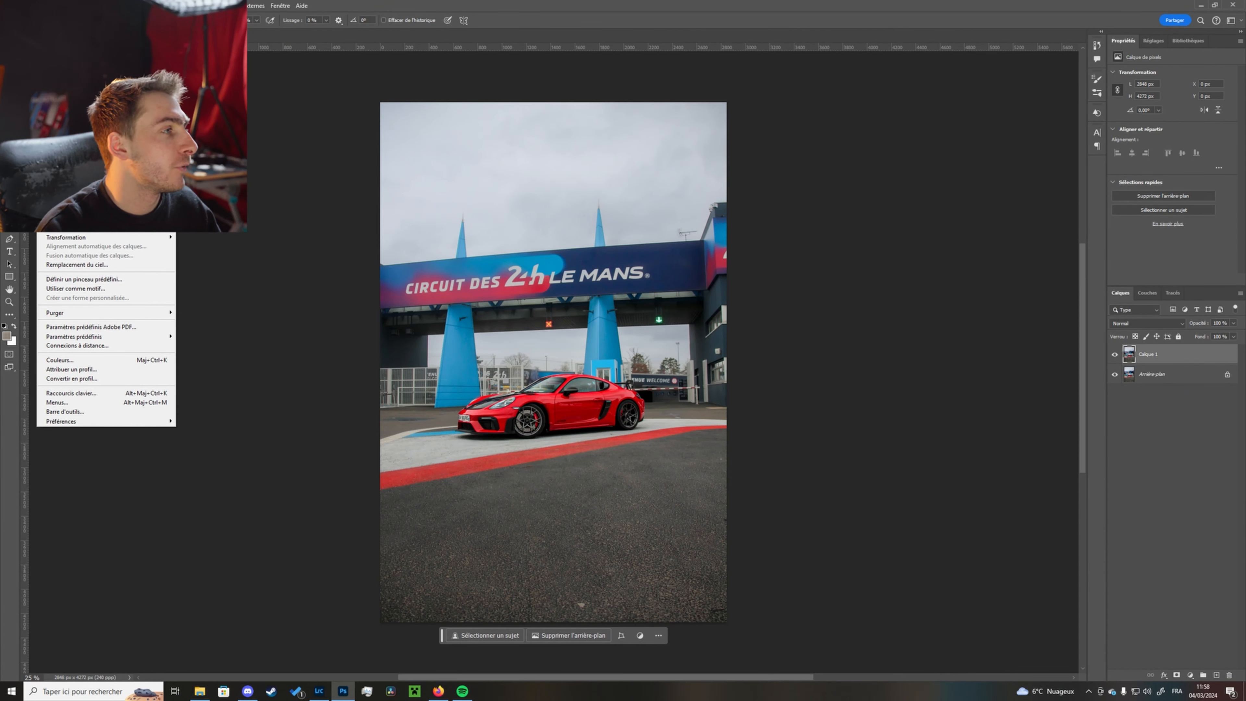
click(74, 265)
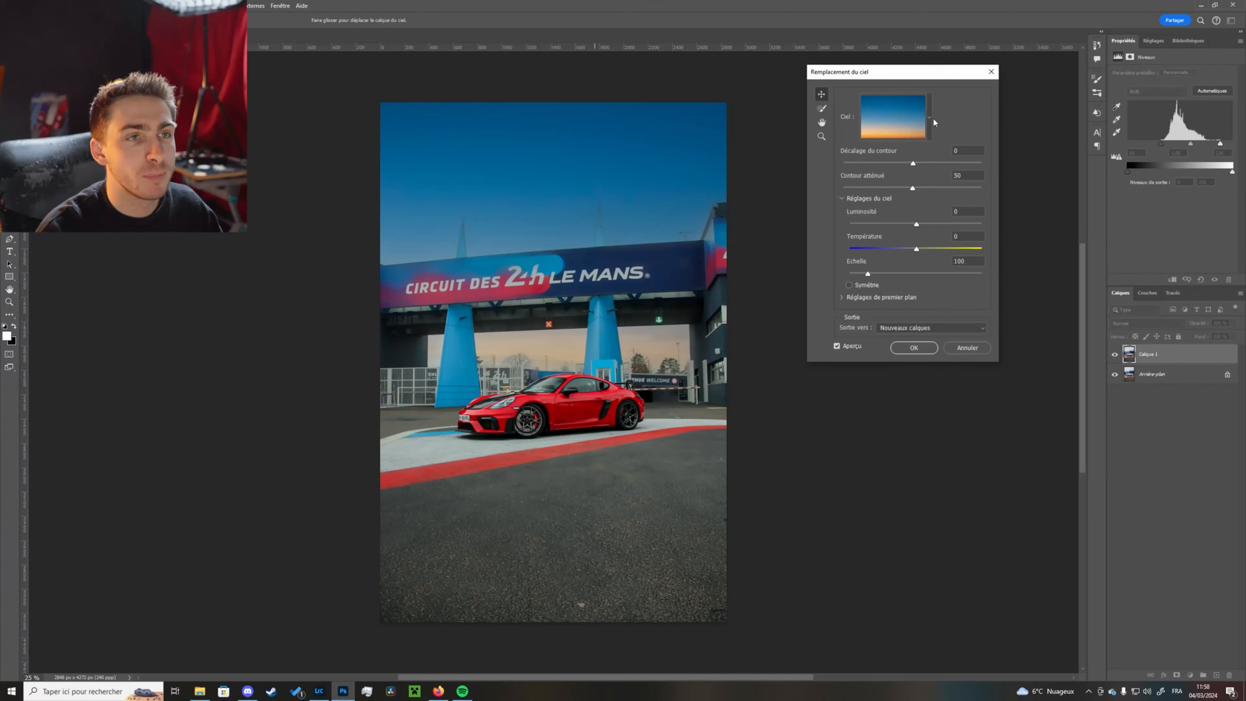
click(930, 117)
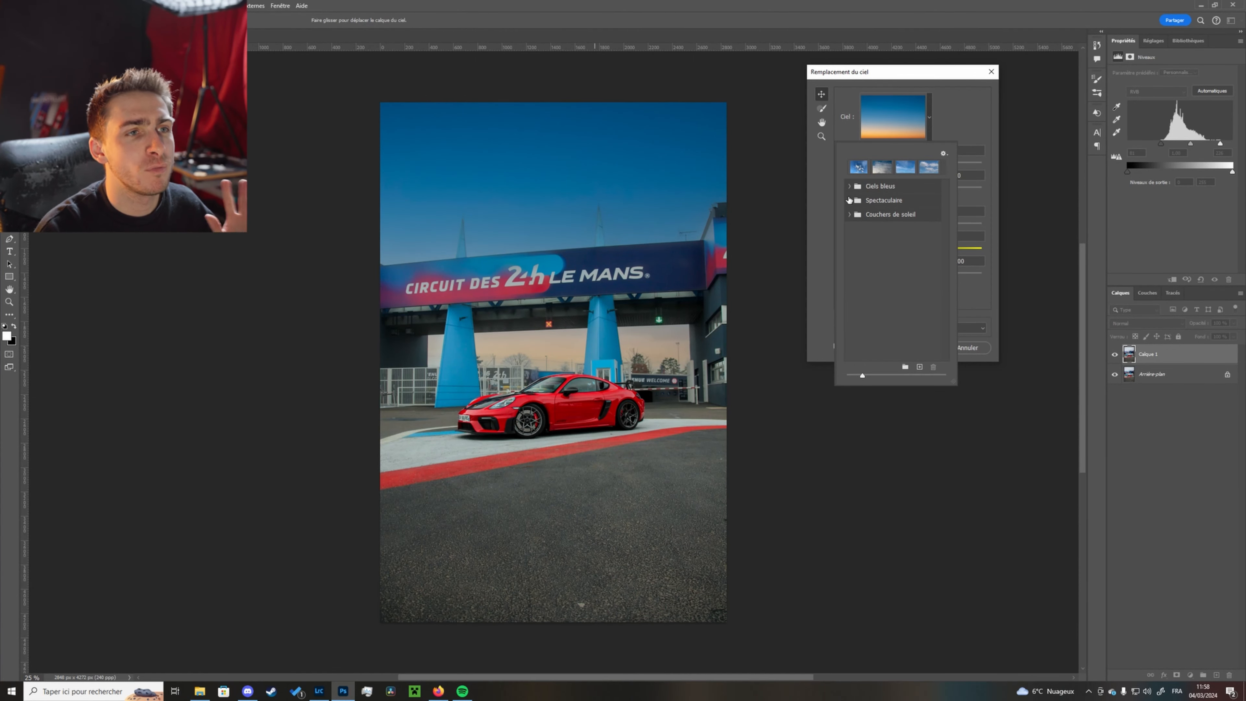
click(851, 187)
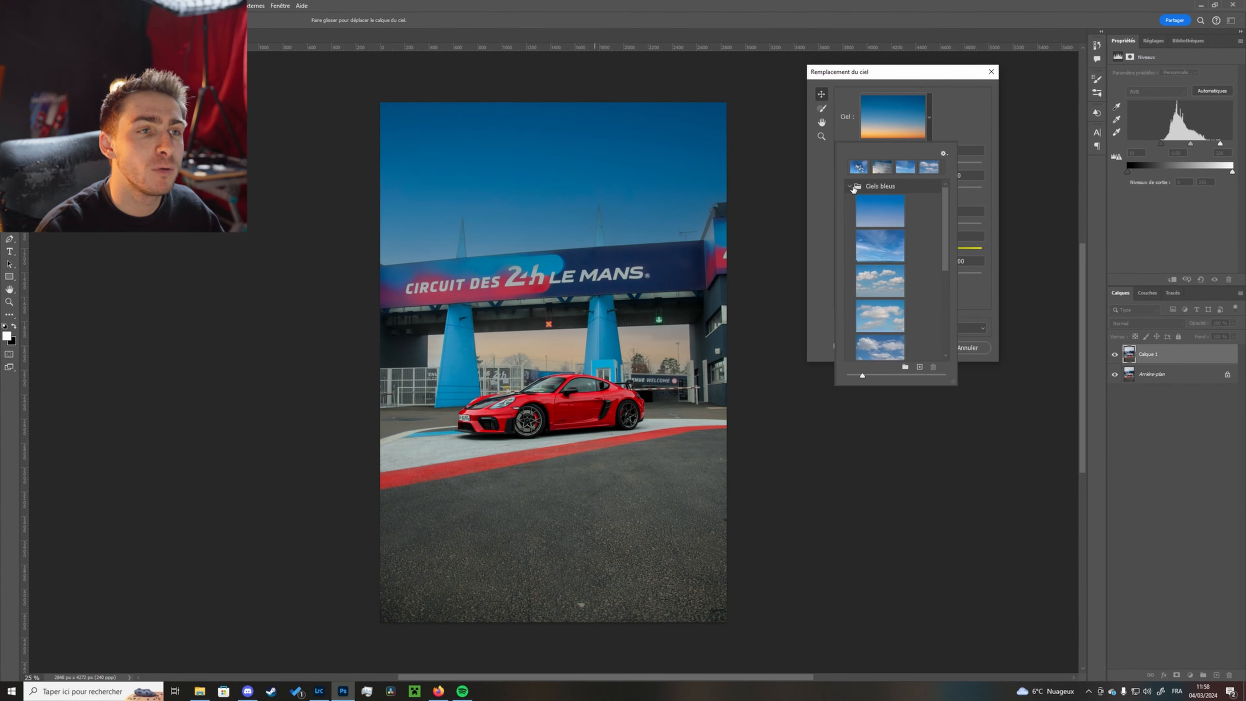
scroll(898, 291, down, 5)
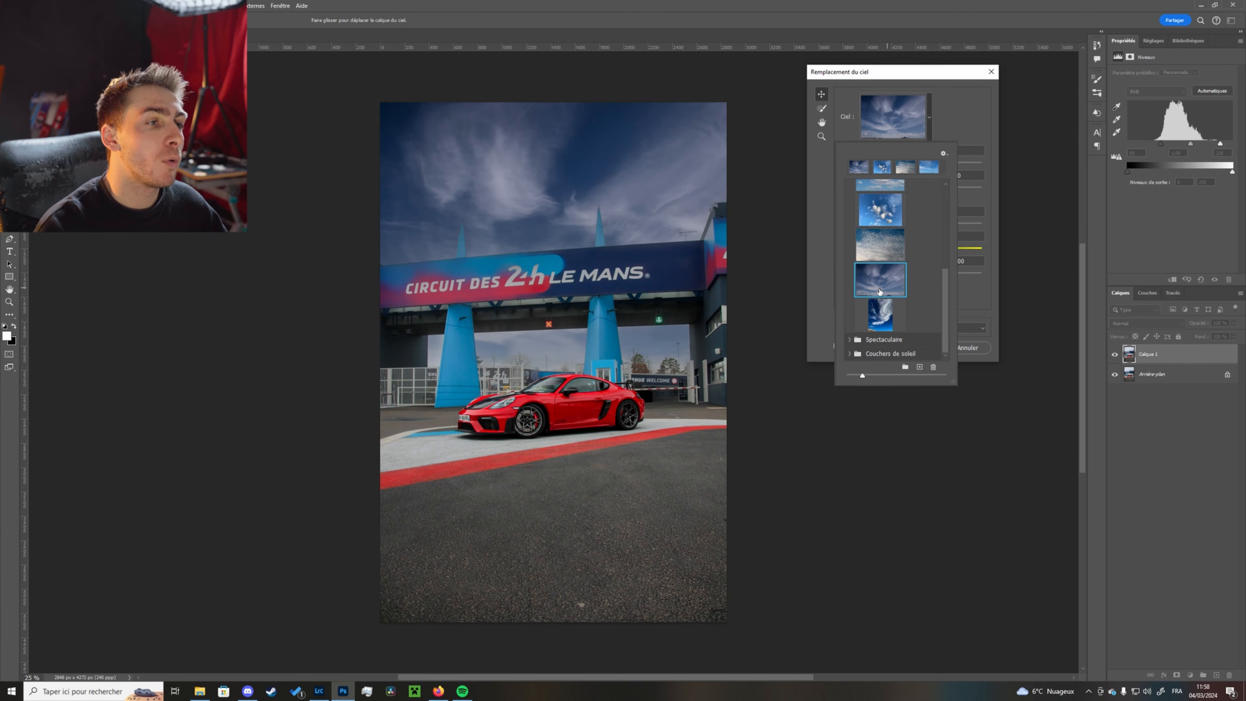
scroll(882, 296, down, 10)
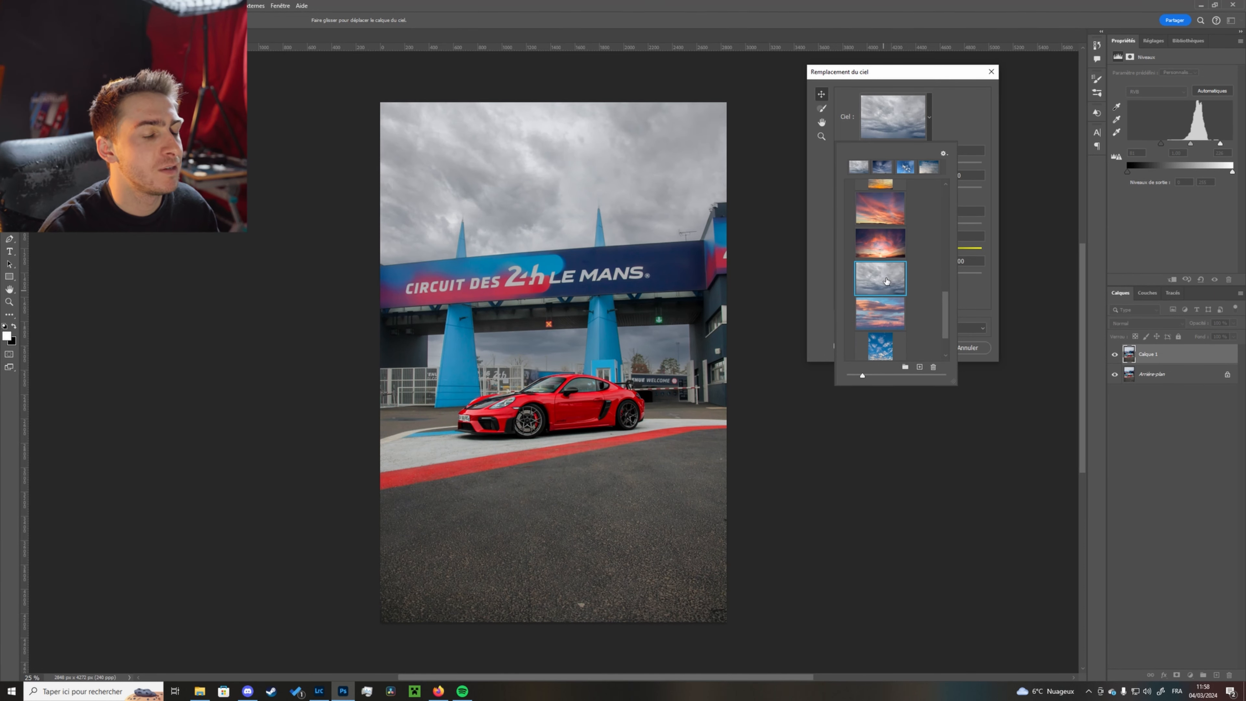
scroll(910, 291, down, 3)
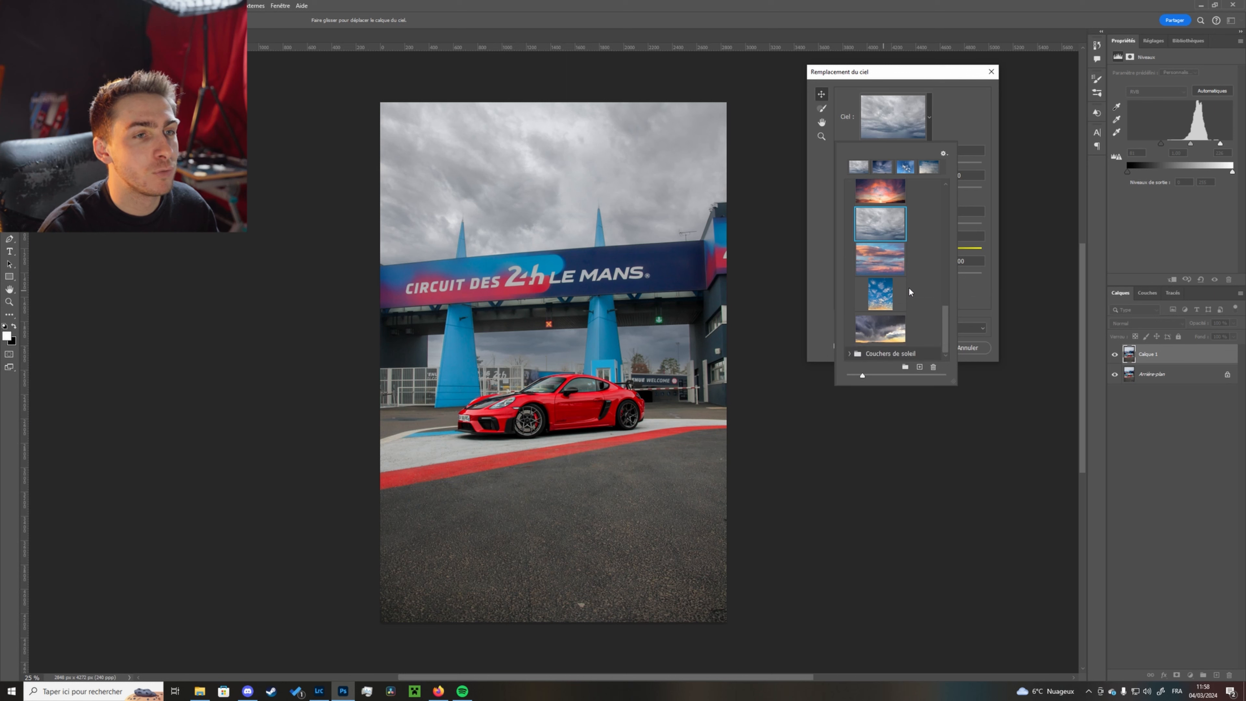
- Preview a blue cloudy sky preset, then pick the grey overcast sky instead
click(877, 298)
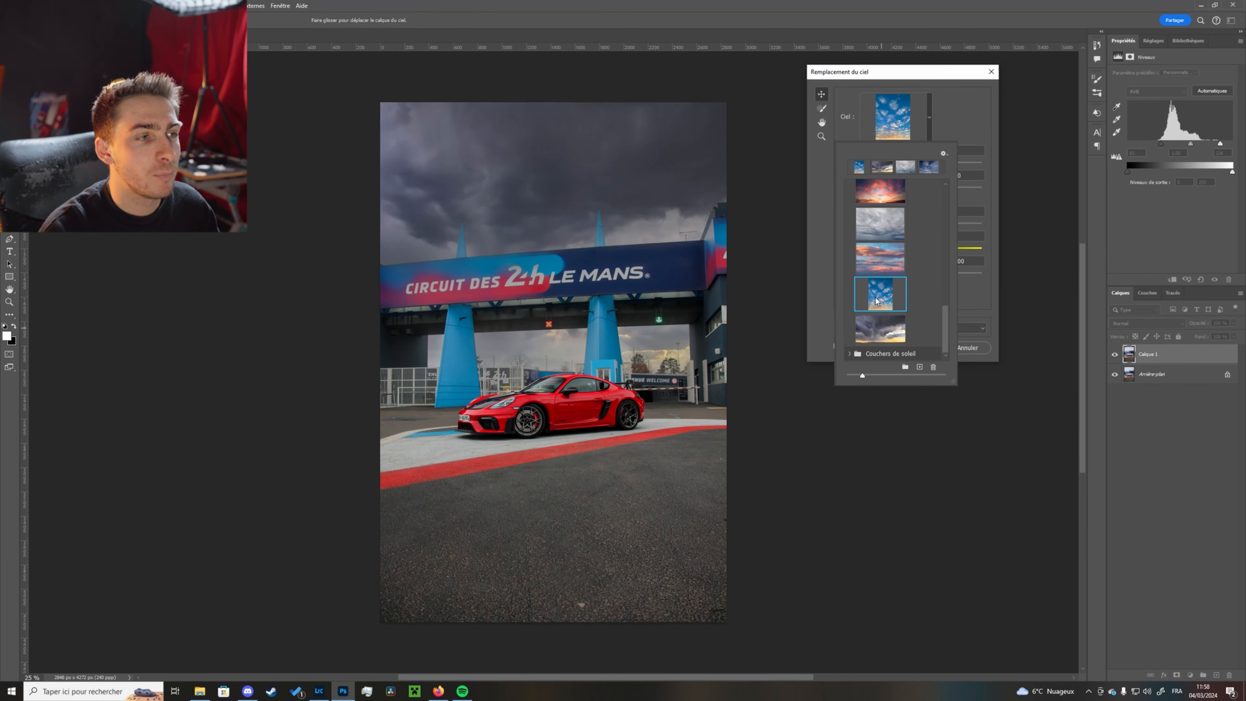
scroll(878, 295, up, 1)
click(879, 260)
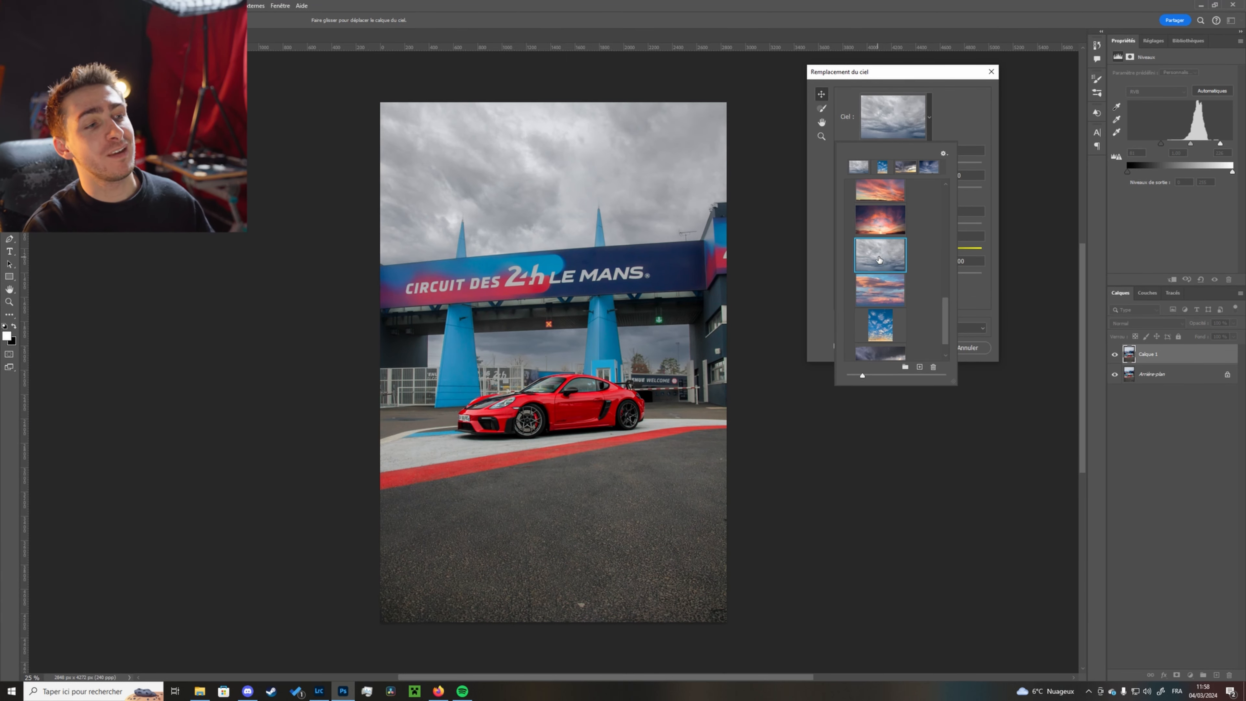
- Preview sunset skies from the Couchers de soleil preset folder
scroll(936, 284, down, 2)
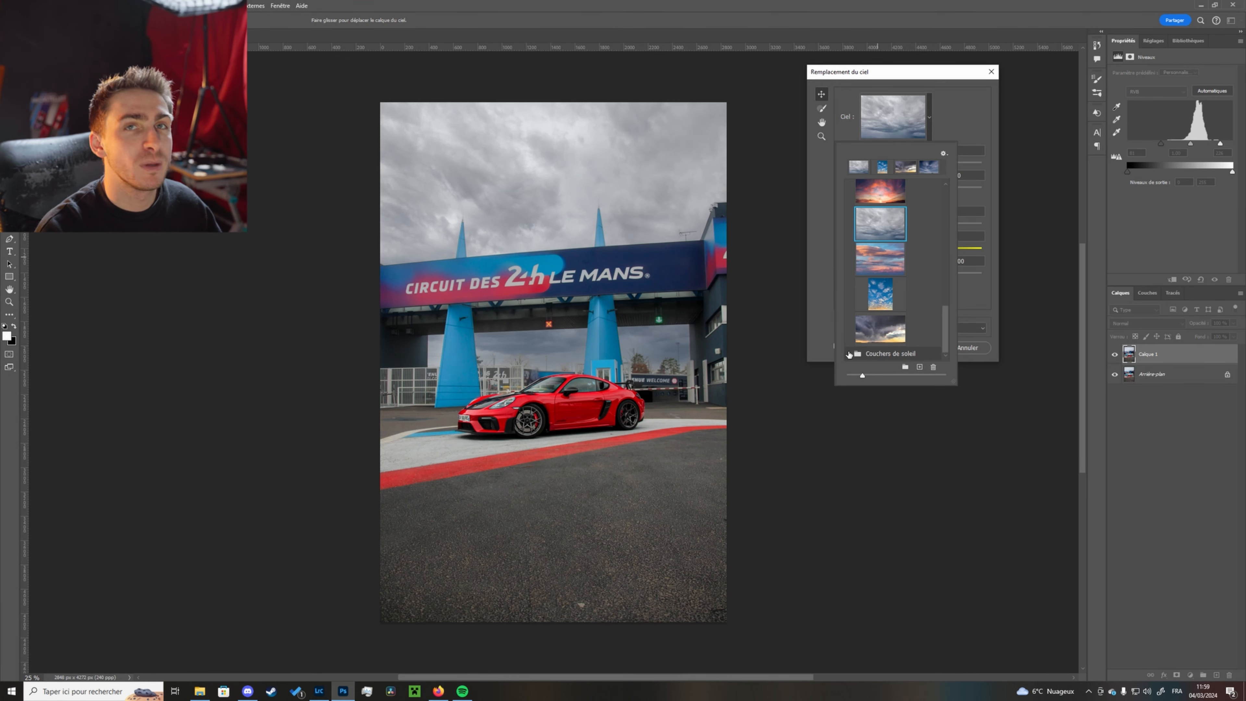
scroll(869, 301, down, 6)
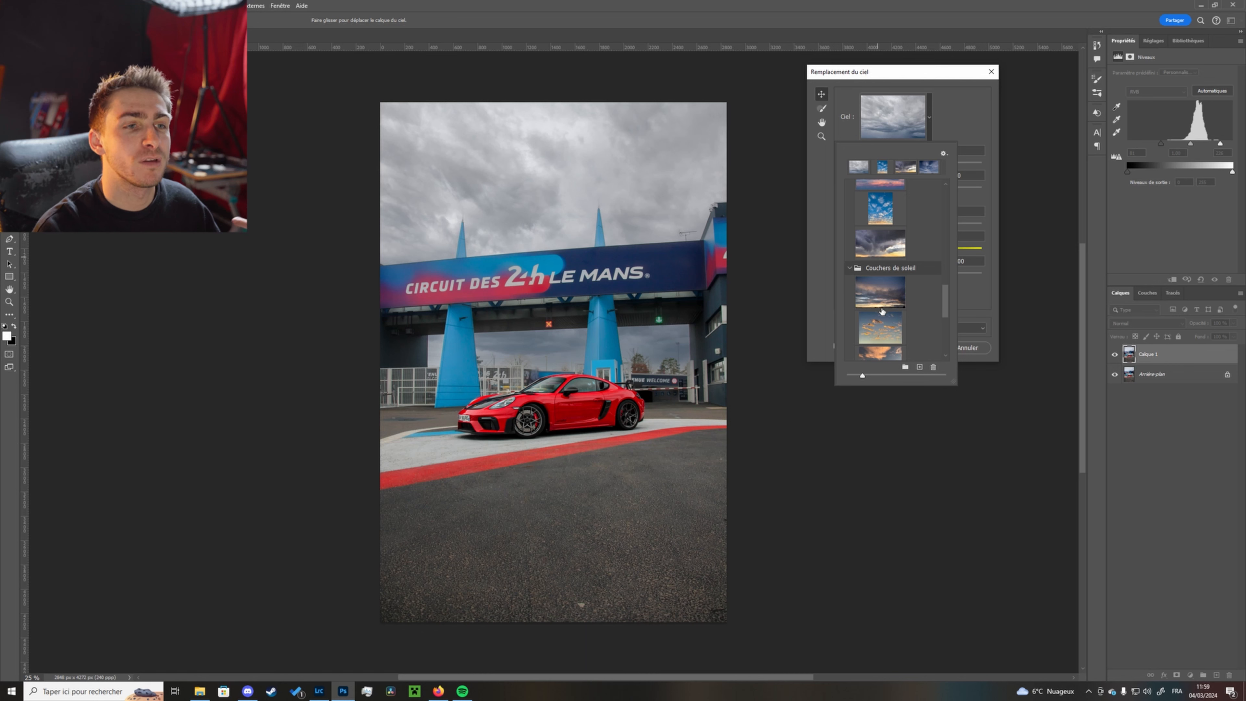
scroll(886, 308, down, 2)
click(889, 278)
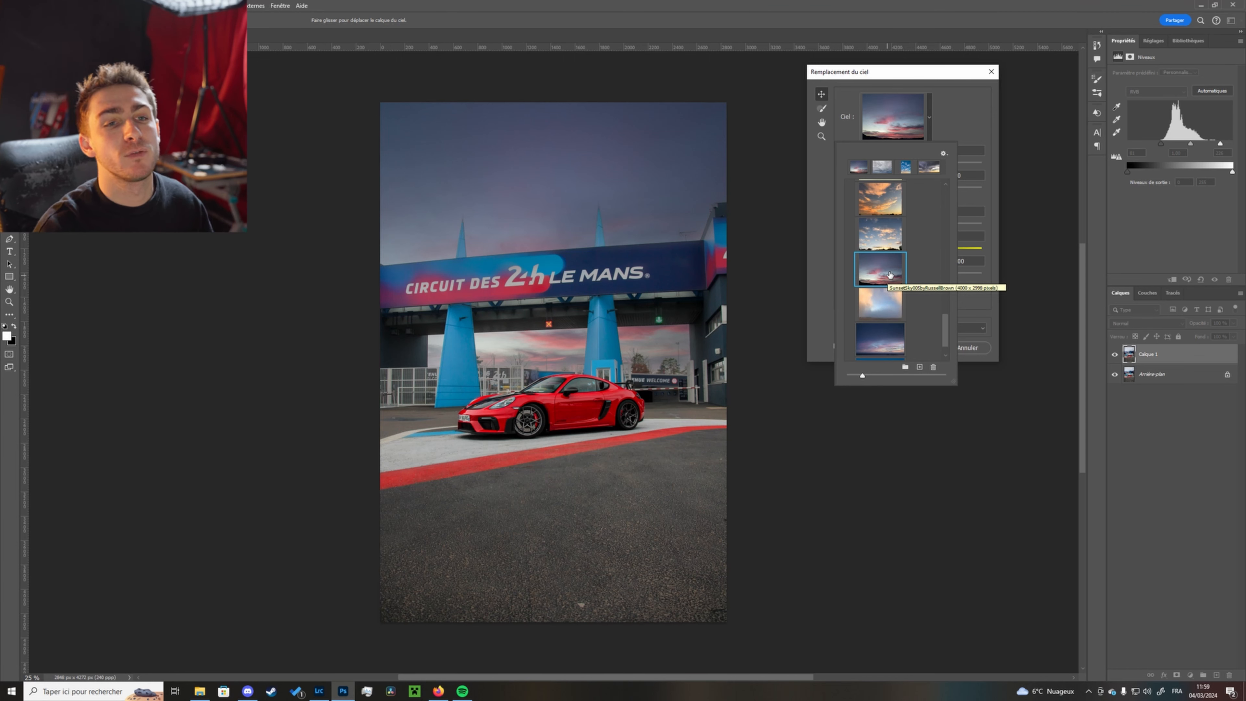
click(880, 199)
scroll(939, 331, up, 5)
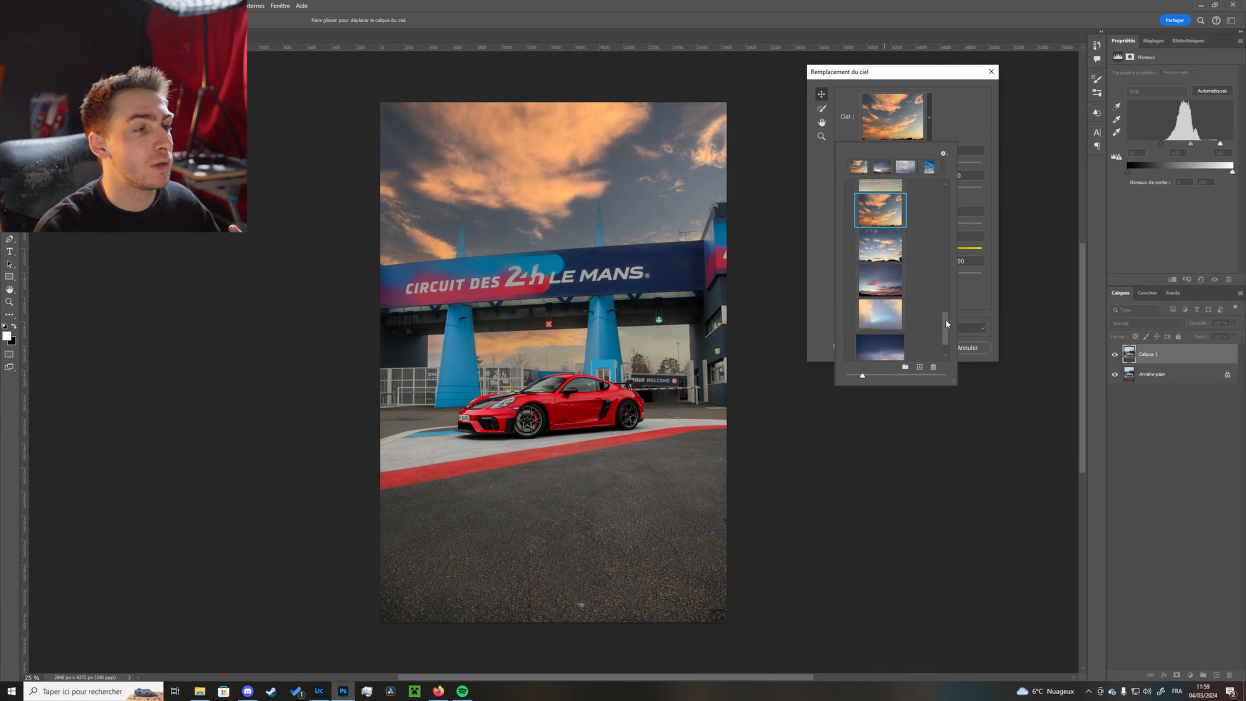
- Select the grey overcast sky preset and apply the sky replacement
click(889, 269)
click(889, 269)
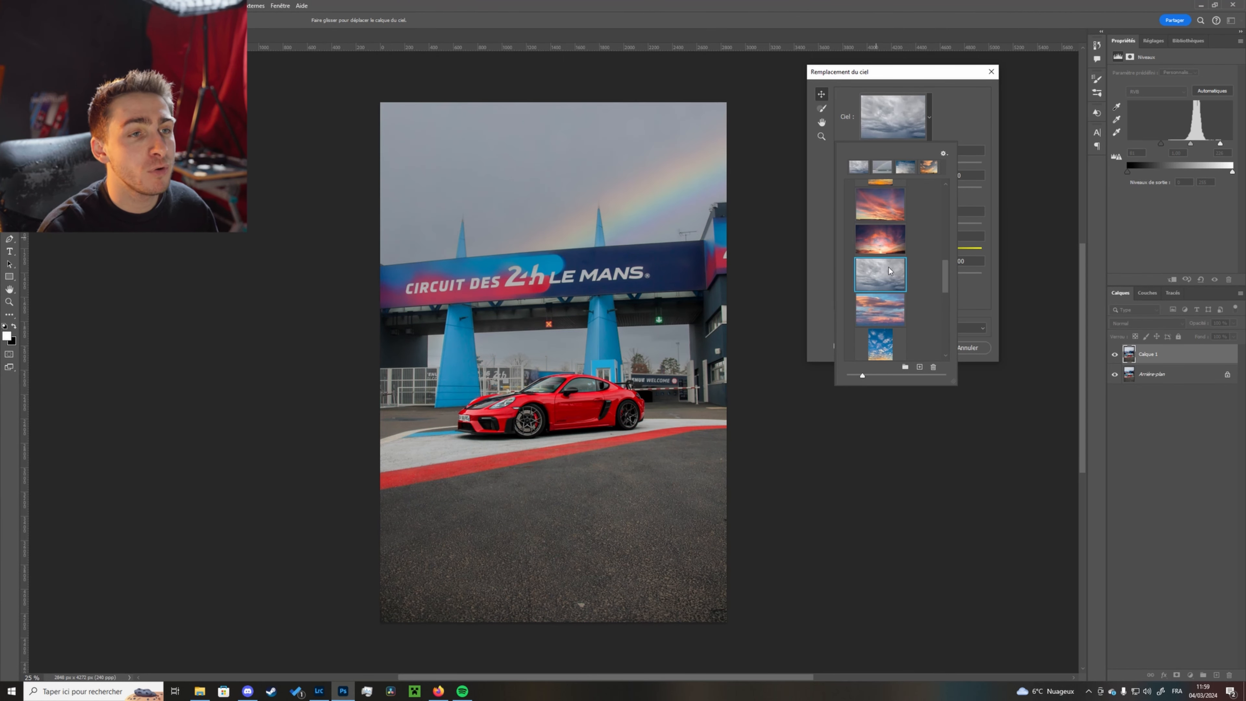
click(829, 316)
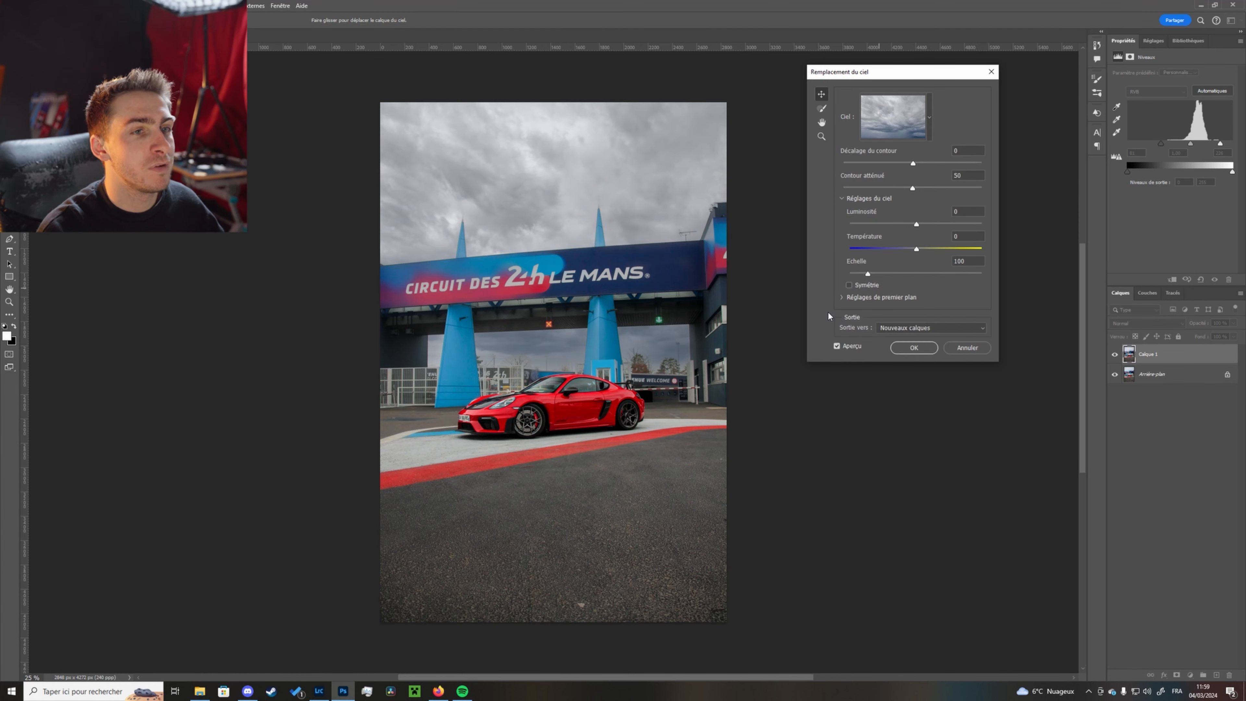
click(913, 349)
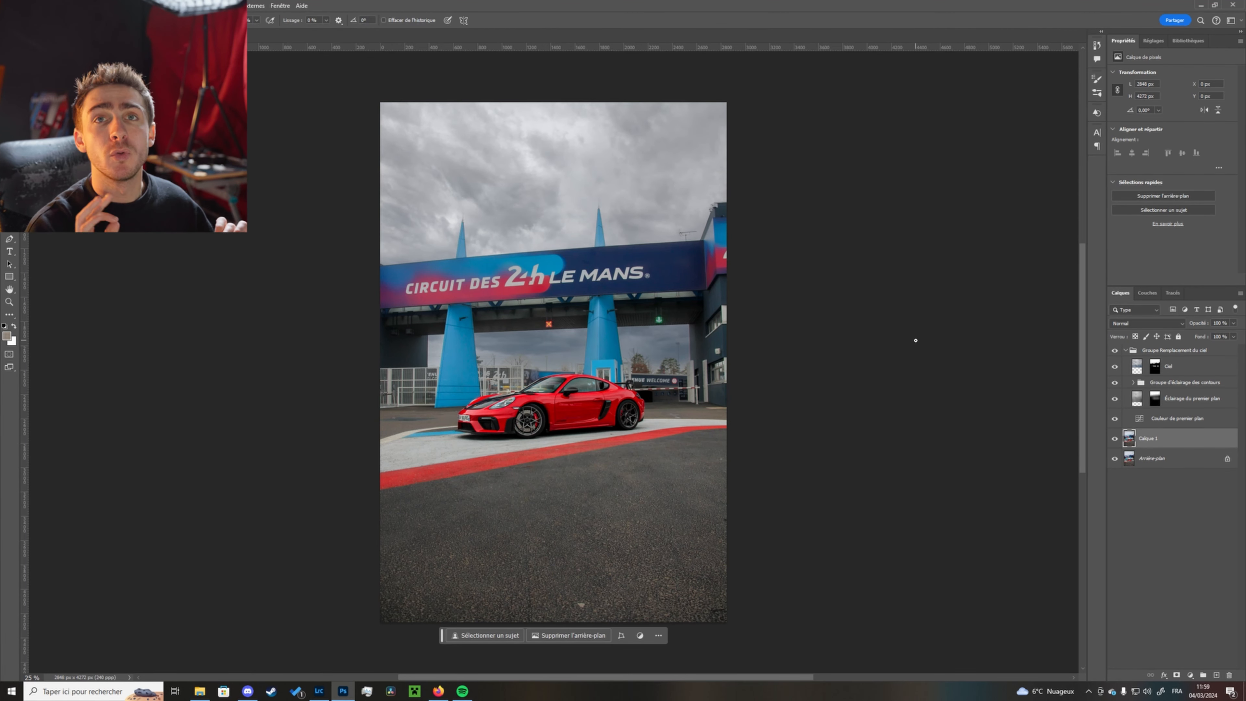
- Toggle the sky replacement group's visibility to compare the photo before and after
click(1113, 351)
click(1114, 351)
click(1115, 352)
click(1115, 351)
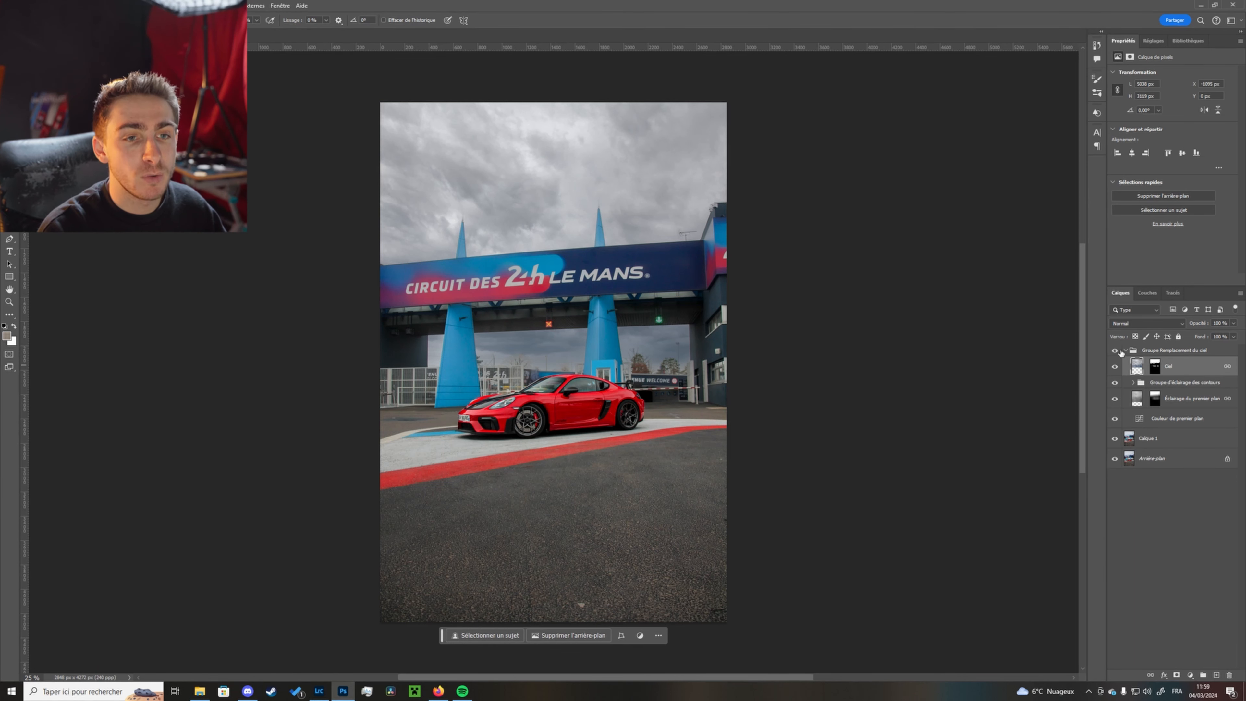
- Collapse the sky group, select Calque 1 and heal a small blemish on the asphalt below the car
click(1127, 350)
click(1129, 366)
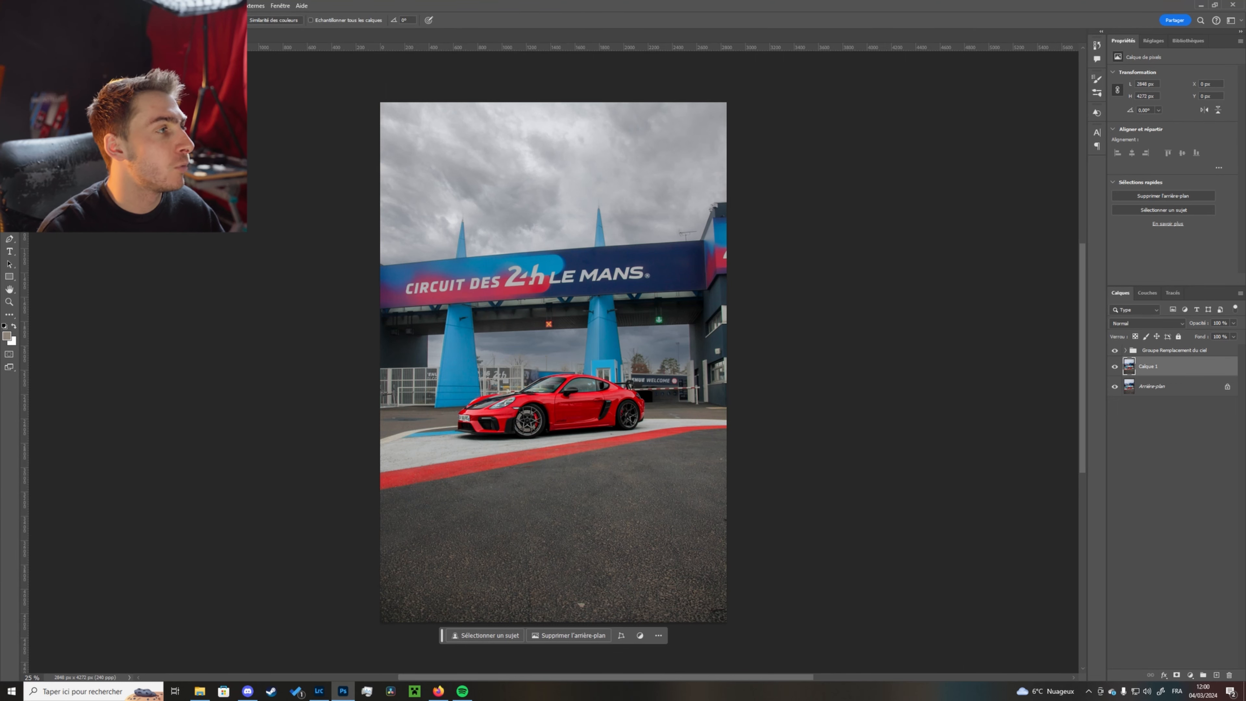
scroll(681, 491, up, 6)
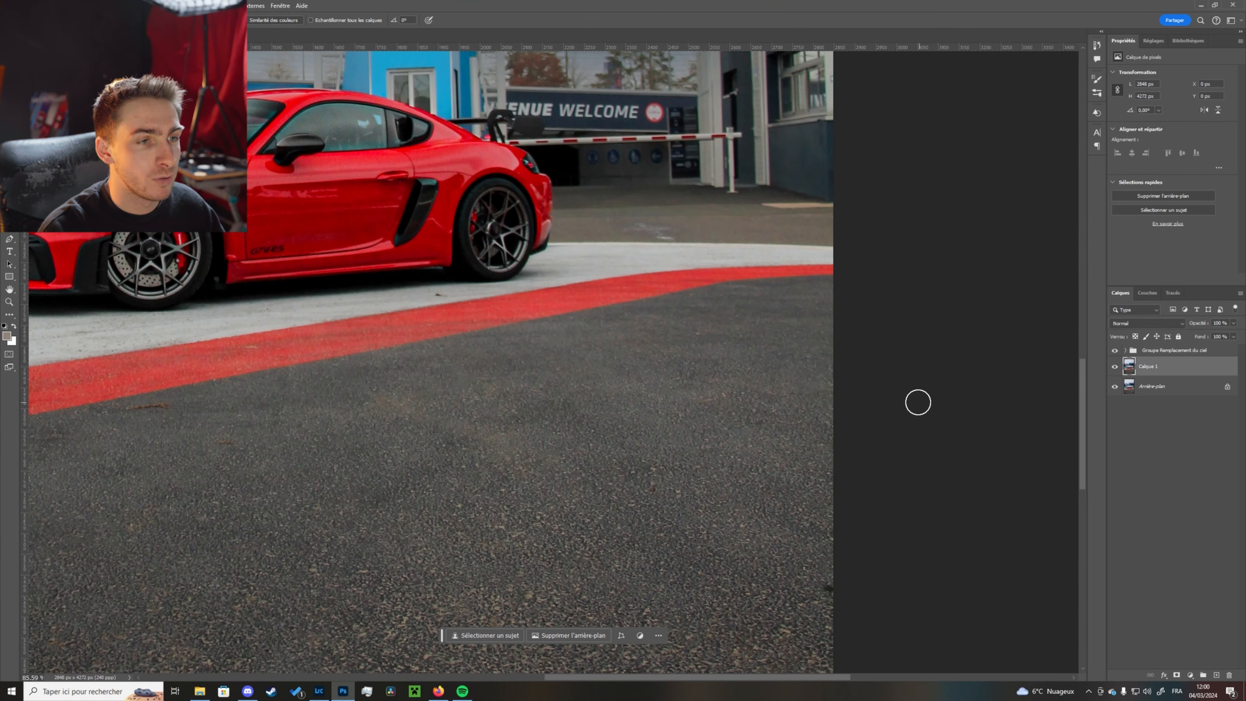
drag(819, 590, 827, 438)
click(658, 342)
mouse_move(418, 473)
mouse_down()
mouse_move(595, 284)
mouse_move(608, 251)
mouse_up()
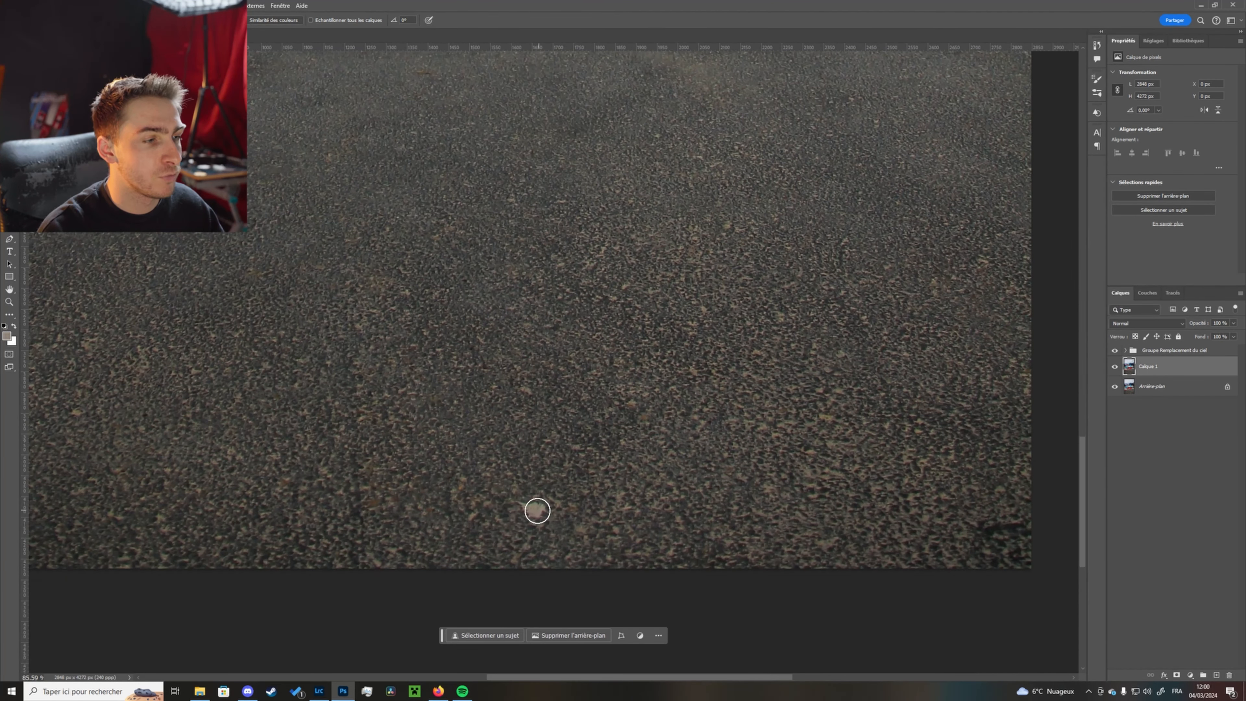
drag(470, 250, 834, 464)
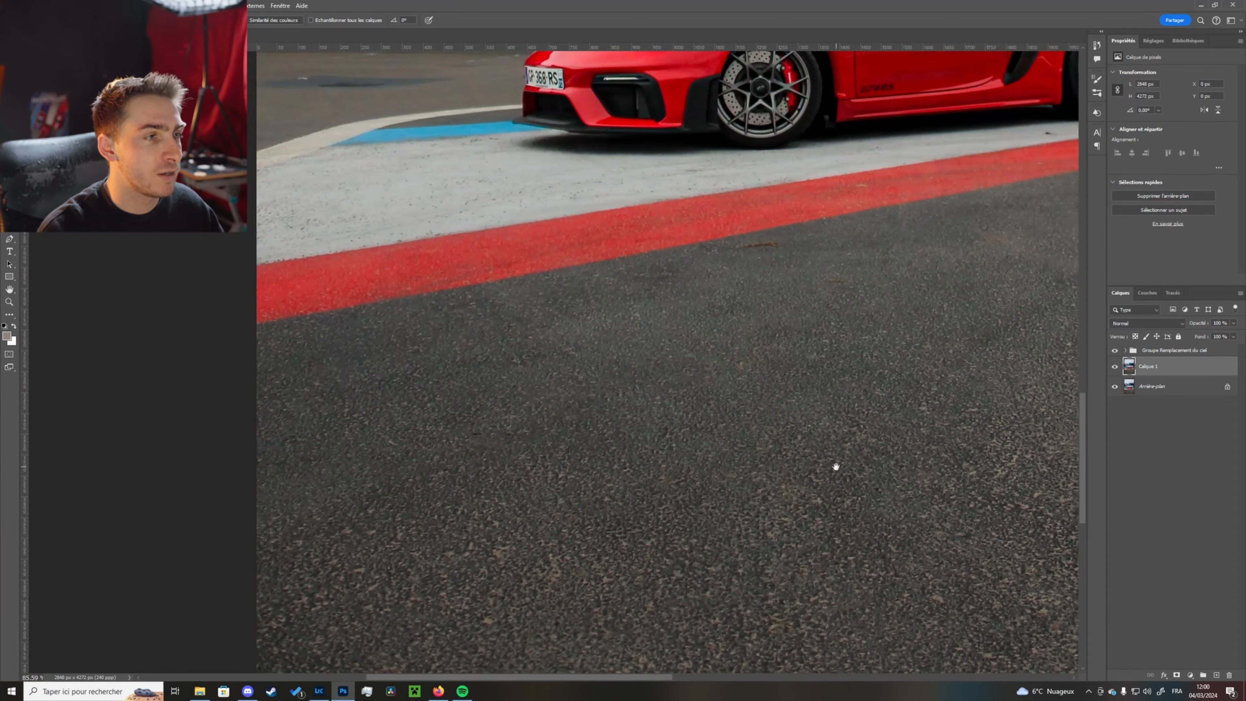
drag(740, 249, 764, 249)
- Inspect the track surface and kerb near the car's front wheel for more blemishes
drag(805, 540, 536, 270)
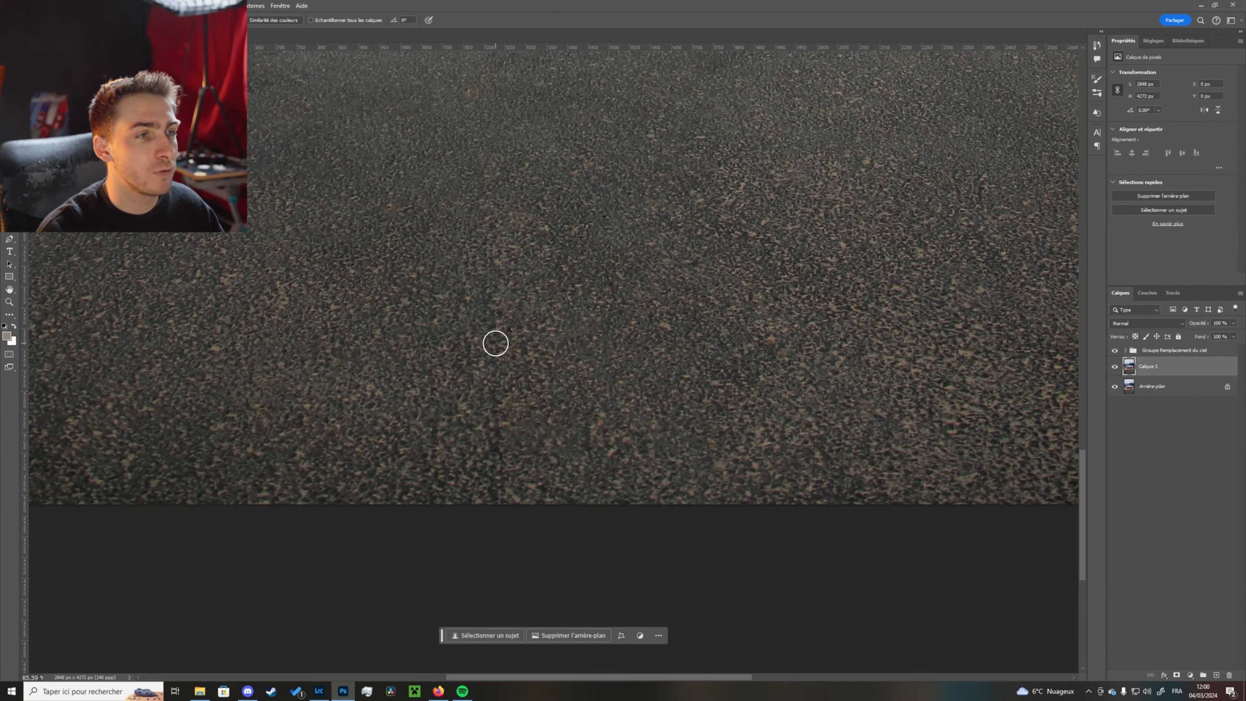
drag(755, 96, 642, 448)
scroll(649, 264, up, 10)
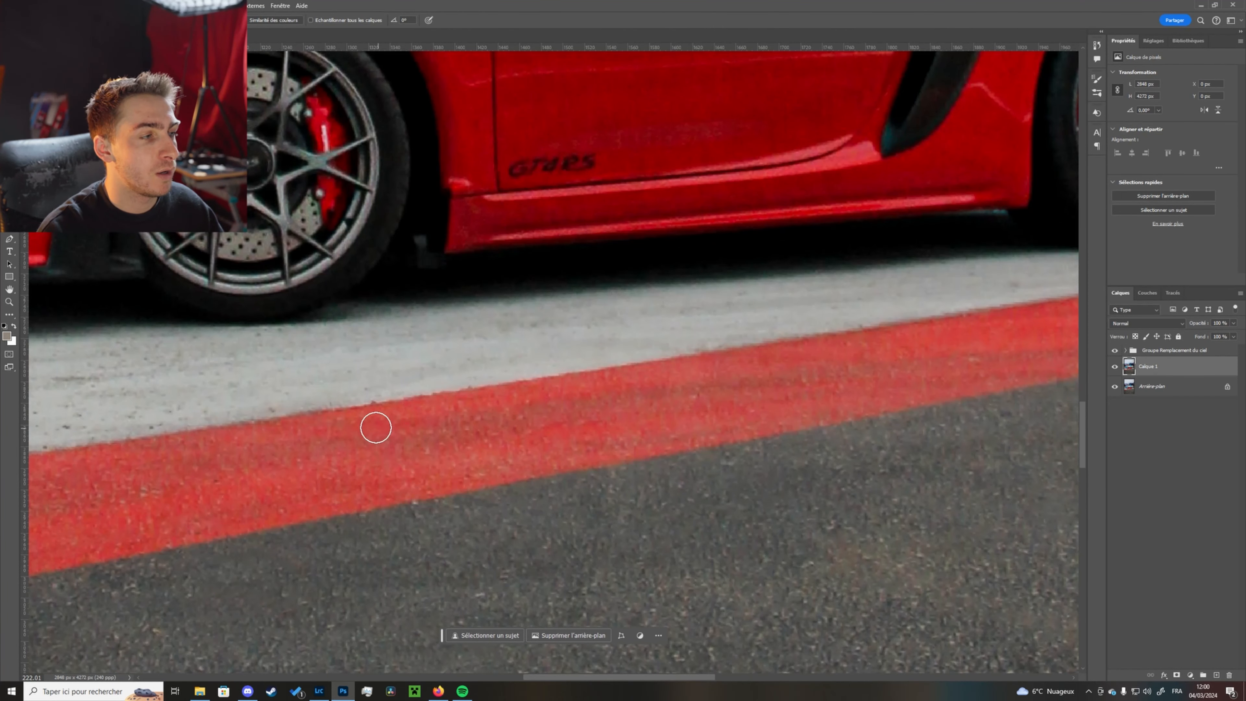
drag(376, 427, 835, 339)
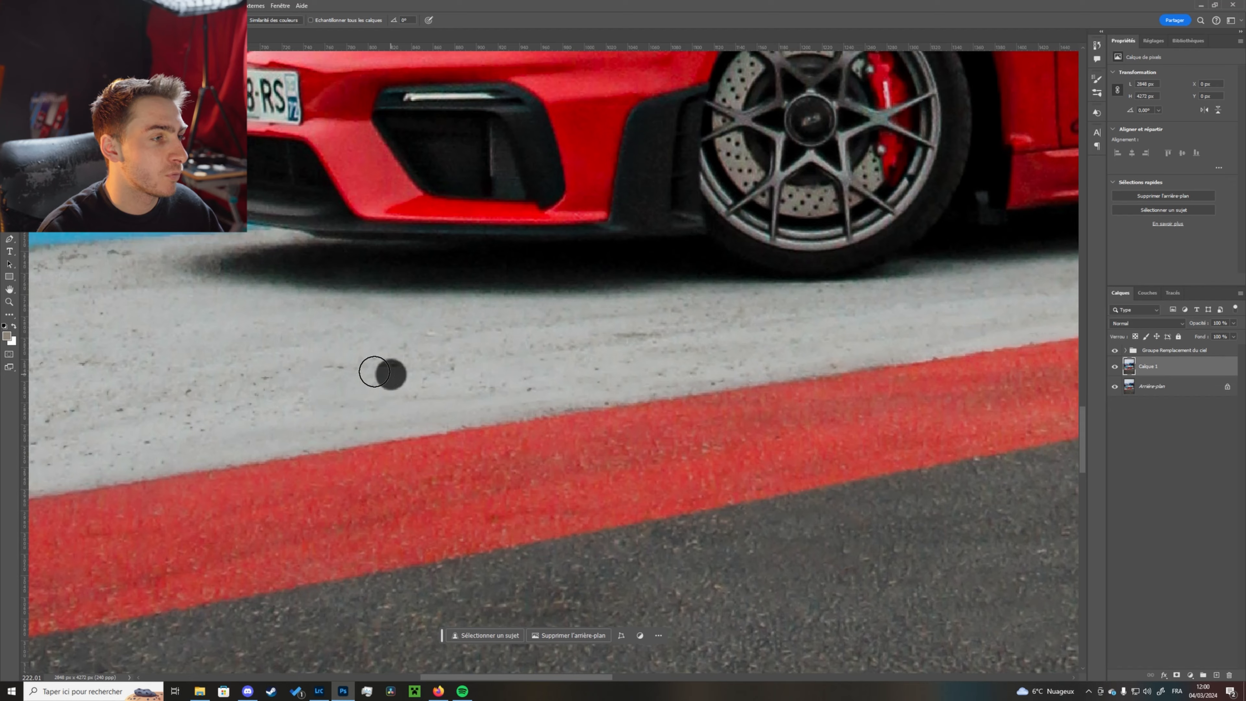
scroll(703, 239, down, 5)
scroll(700, 213, up, 6)
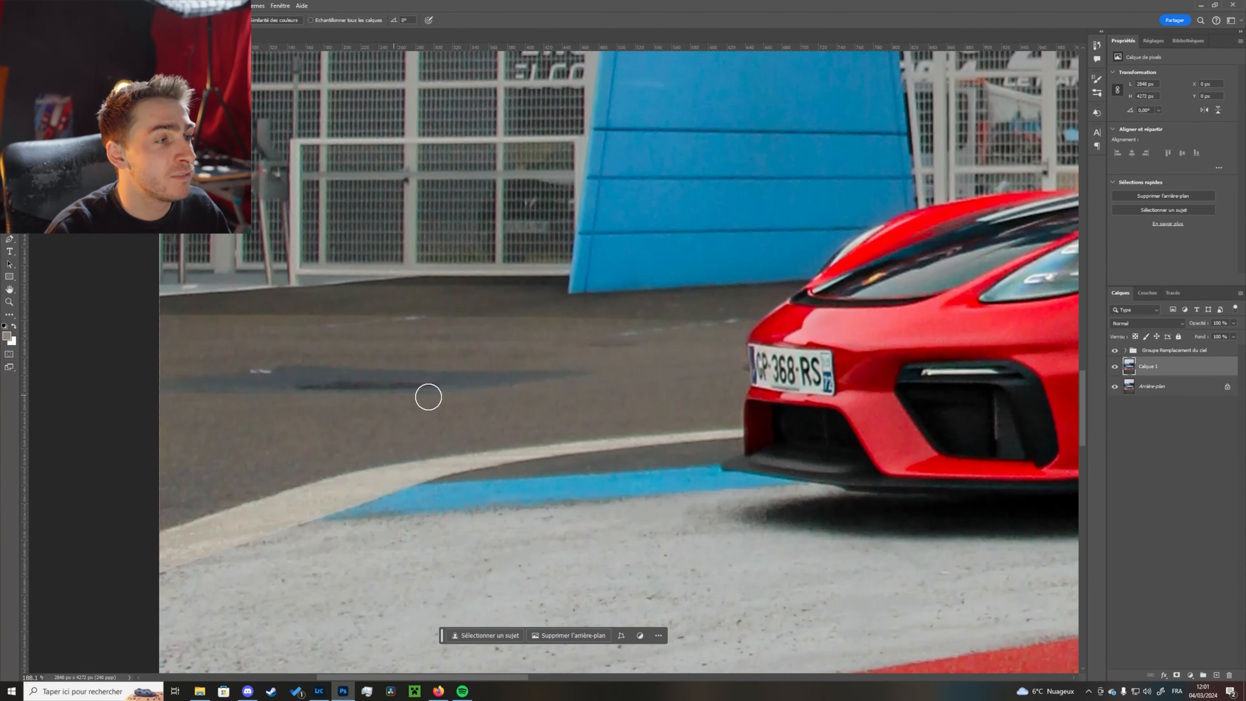
- Outline the dark patch on the asphalt in front of the car with the Lasso tool
drag(561, 329, 411, 398)
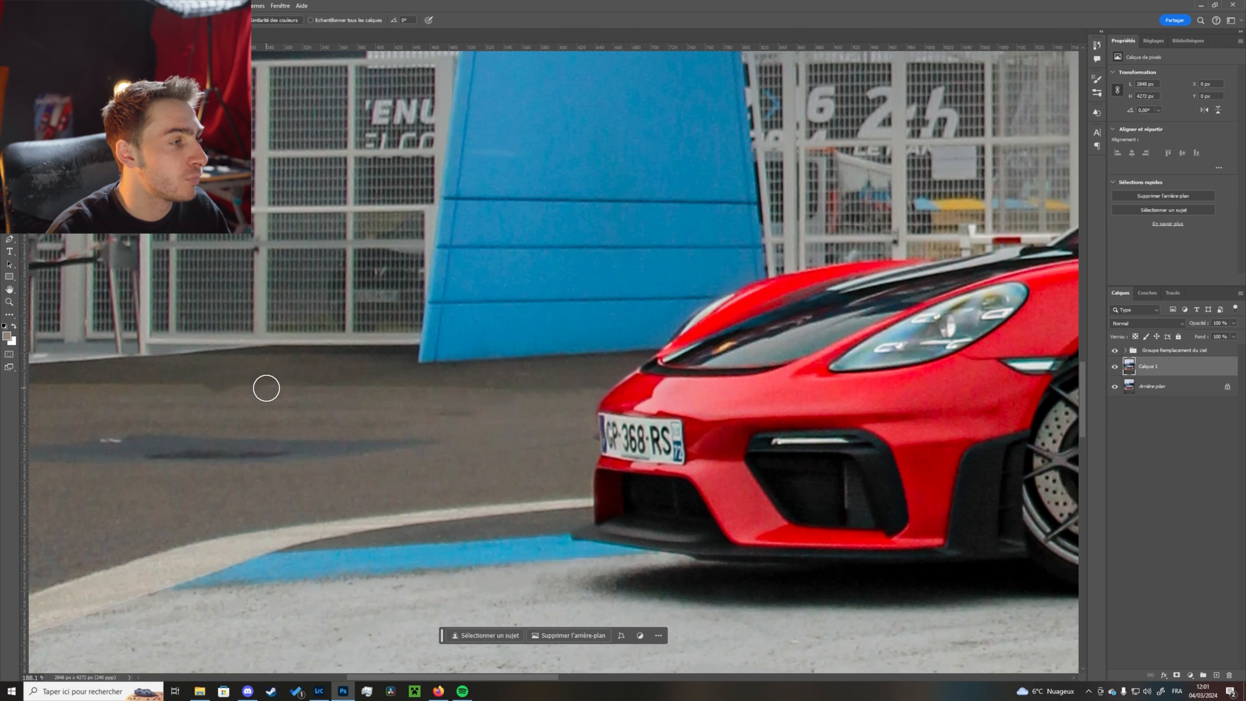
scroll(473, 366, down, 5)
scroll(228, 373, right, 10)
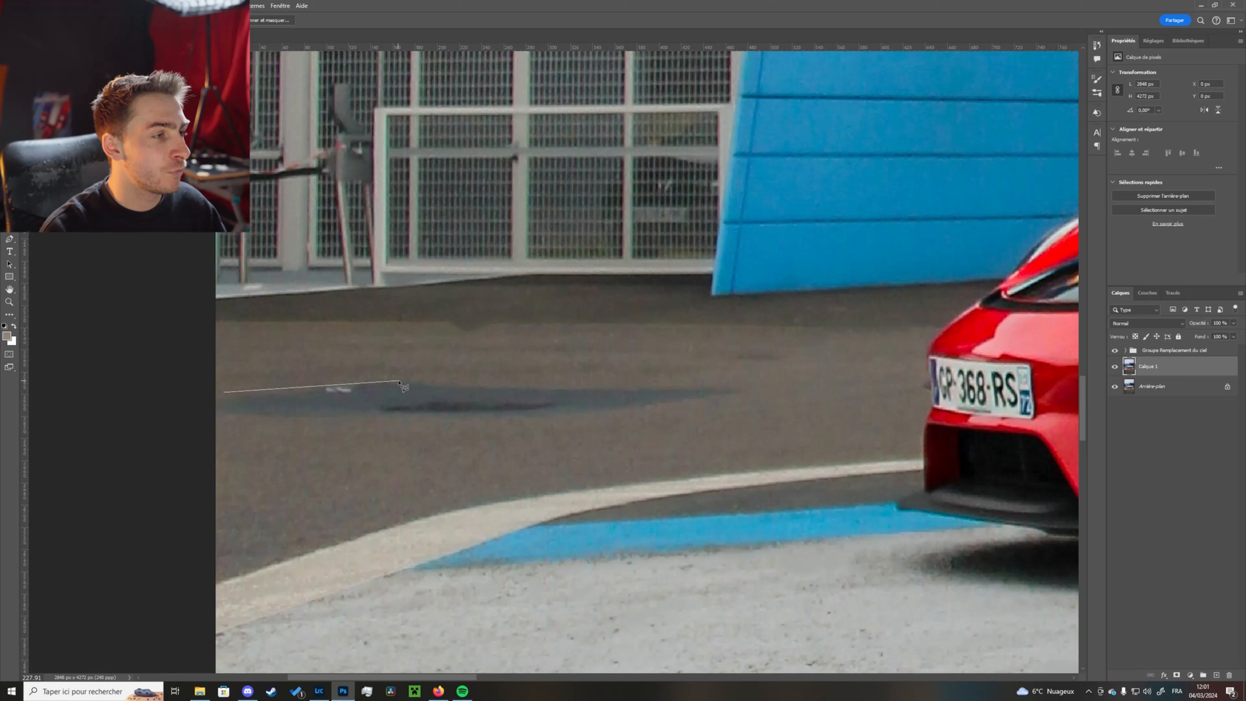
click(368, 376)
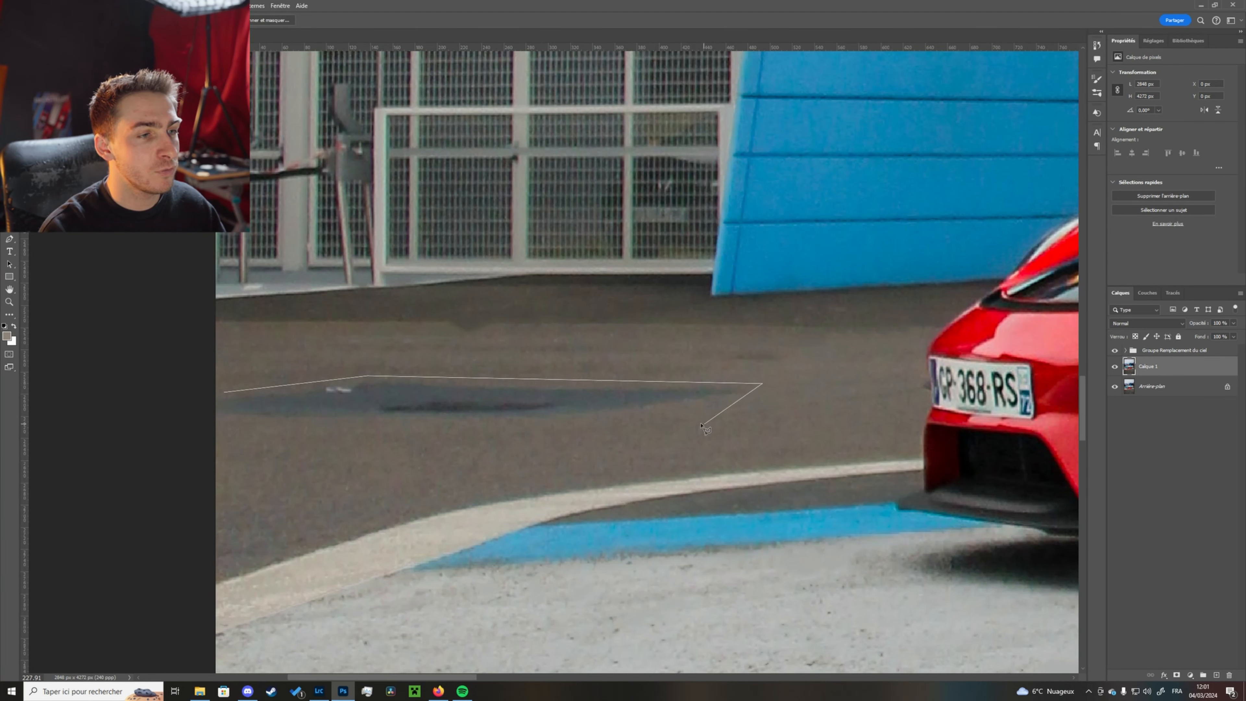
click(495, 431)
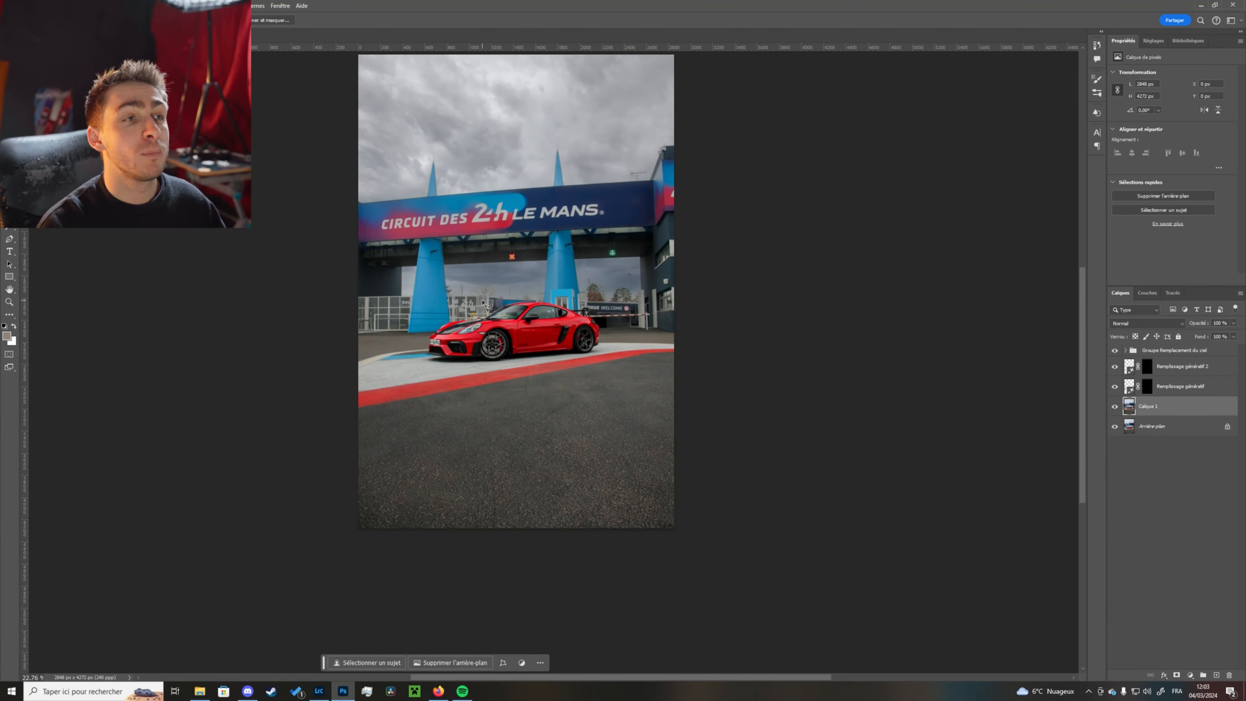
- Zoom in on the rooftop antenna beside the Le Mans banner
scroll(647, 232, up, 10)
drag(579, 184, 510, 459)
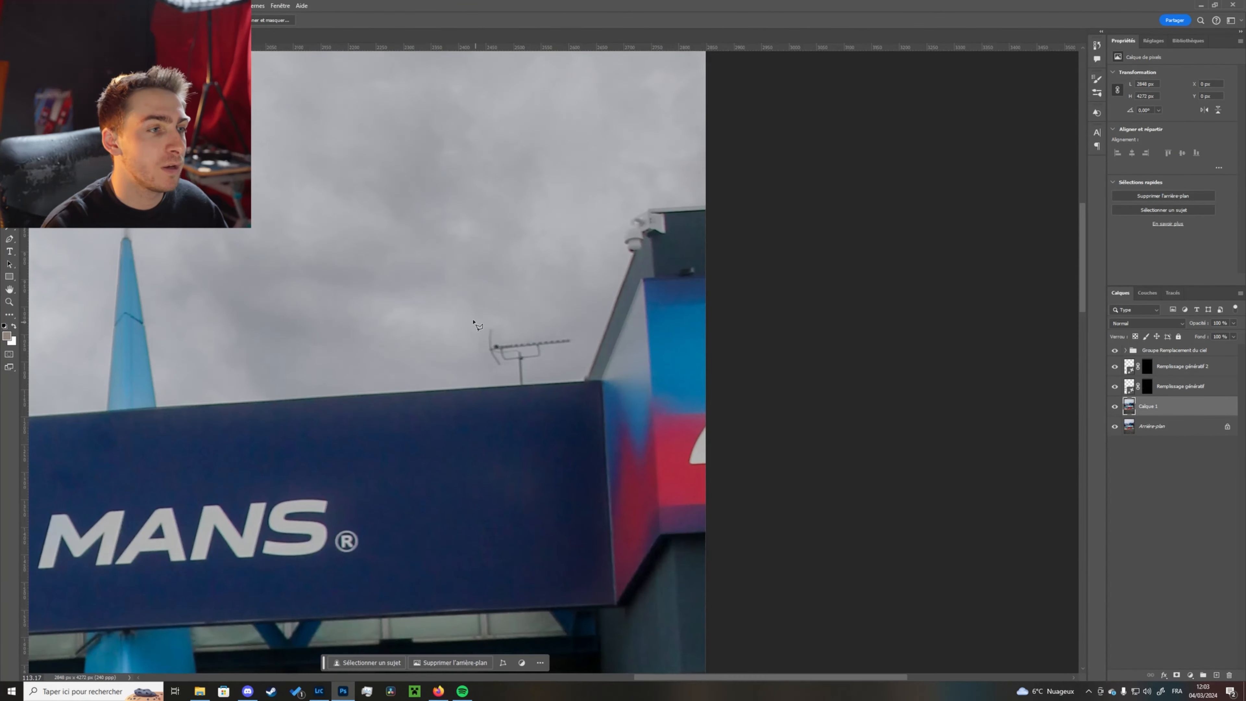